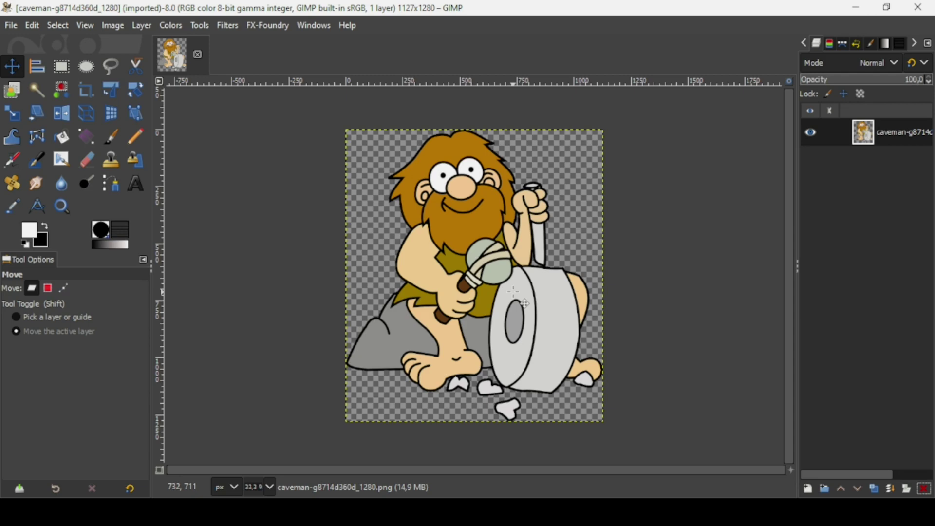
Enlarge the canvas by 10% (1127+10%) to 1240 × 1408 pixels with the caveman centred
{"action": "left_click", "coordinate": [115, 26]}
{"action": "left_click", "coordinate": [140, 150]}
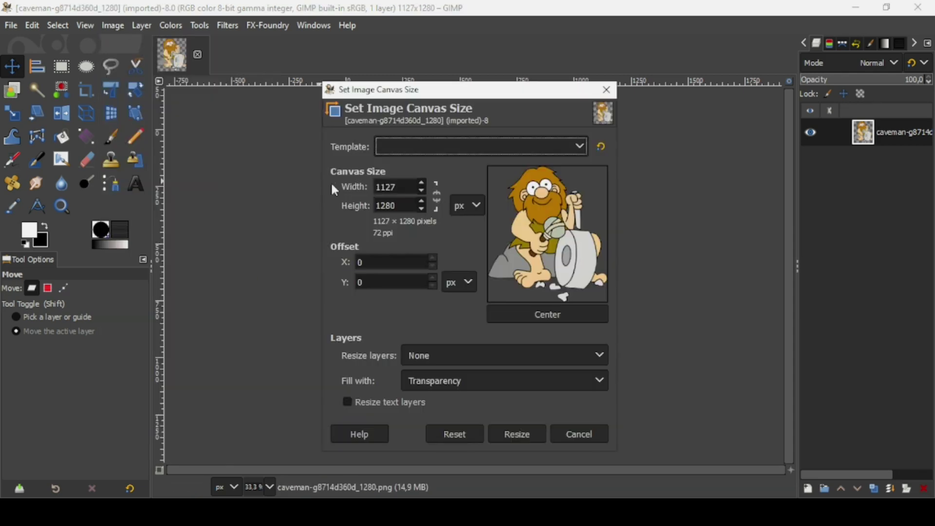
{"action": "left_click", "coordinate": [440, 203]}
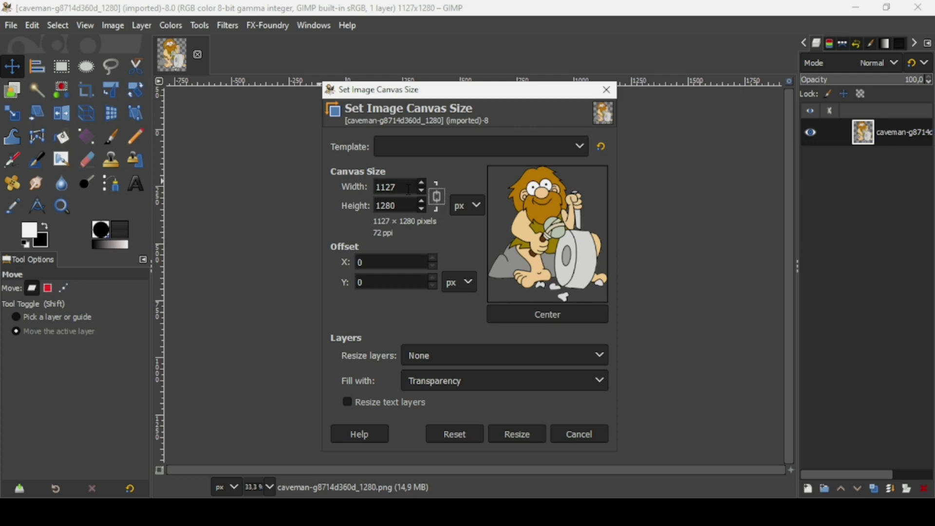
{"action": "left_click", "coordinate": [396, 187]}
{"action": "type", "text": "+"}
{"action": "type", "text": "10%"}
{"action": "key", "text": "Return"}
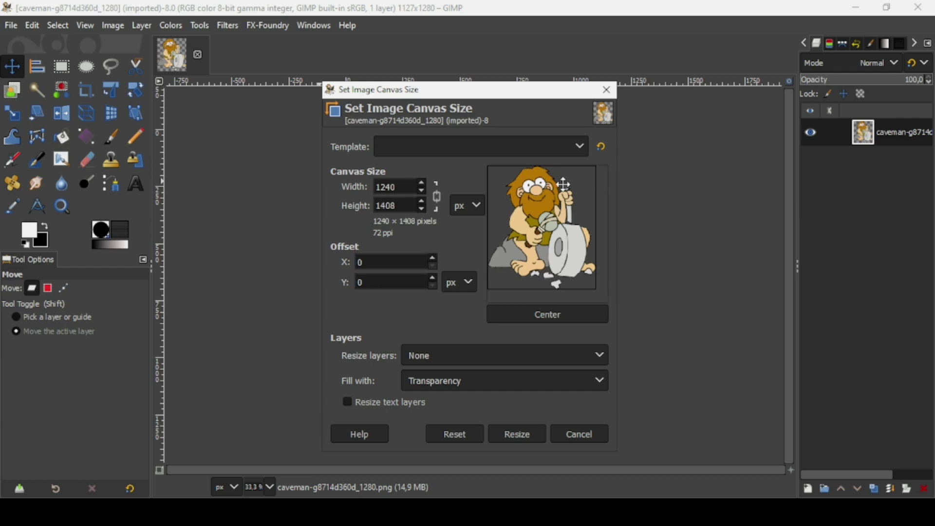
{"action": "left_click", "coordinate": [549, 315]}
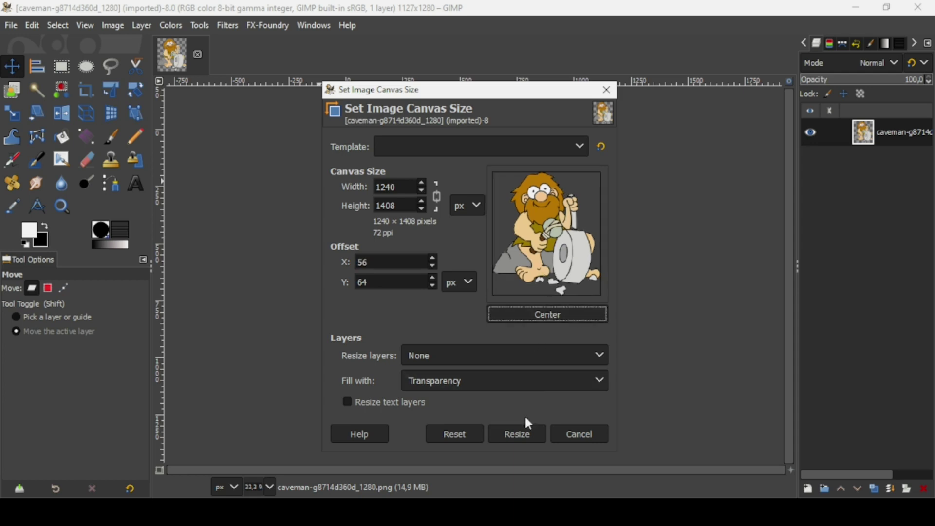
{"action": "left_click", "coordinate": [522, 431]}
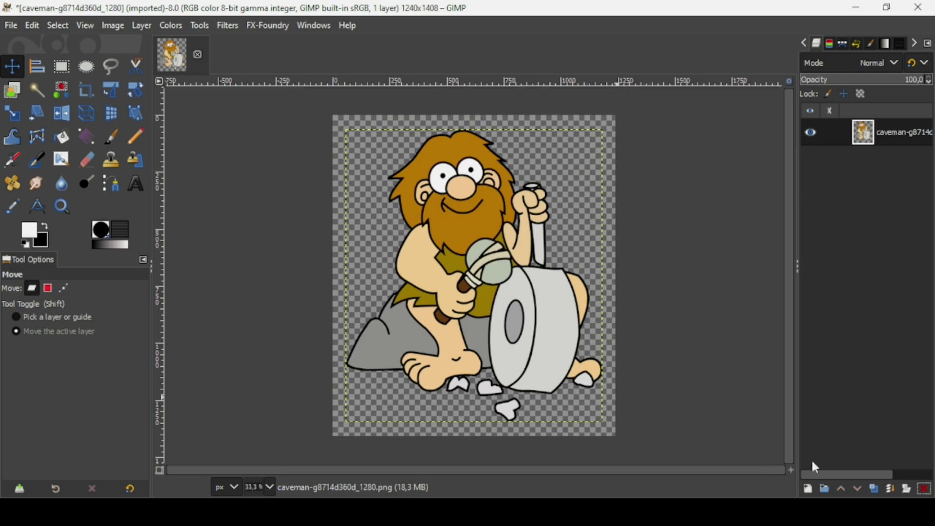
Add a new transparent layer N below the caveman and fill it with white
{"action": "left_click", "coordinate": [808, 487]}
{"action": "left_click", "coordinate": [818, 477]}
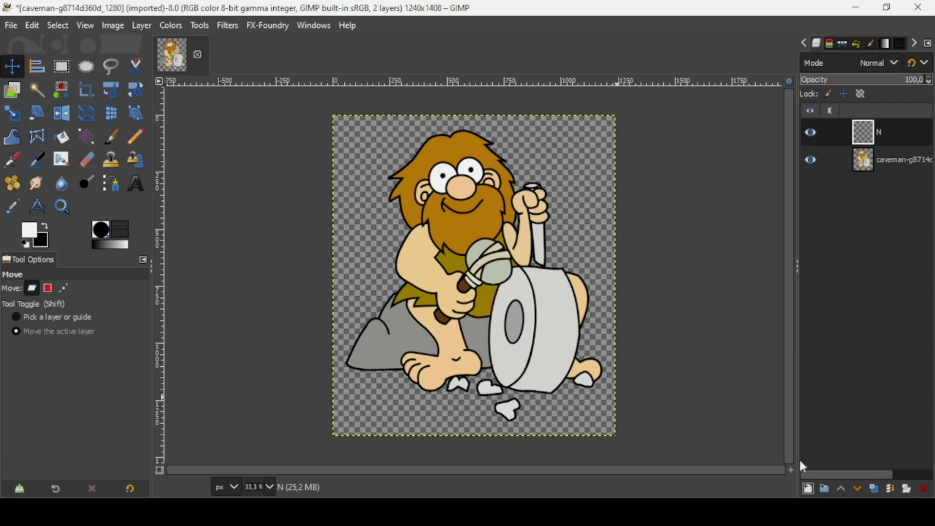
{"action": "left_click", "coordinate": [857, 488]}
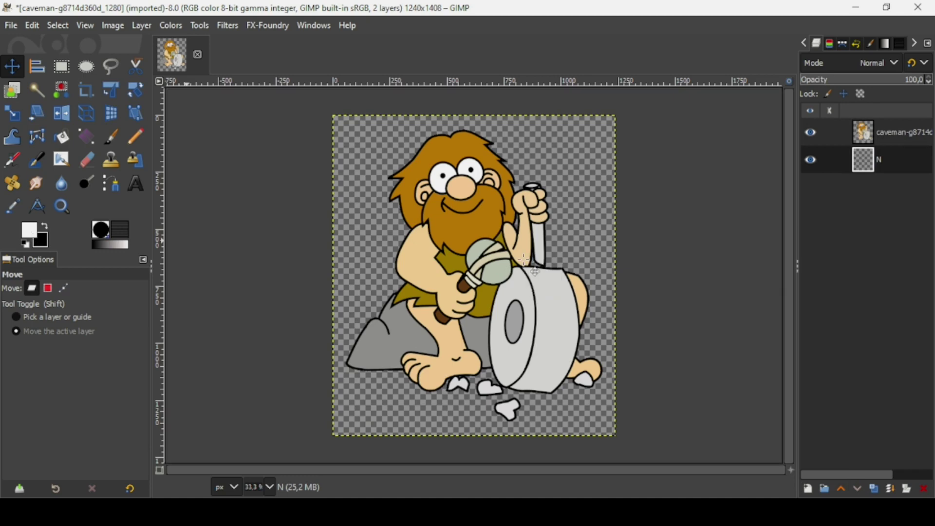
{"action": "key", "text": "ctrl+comma"}
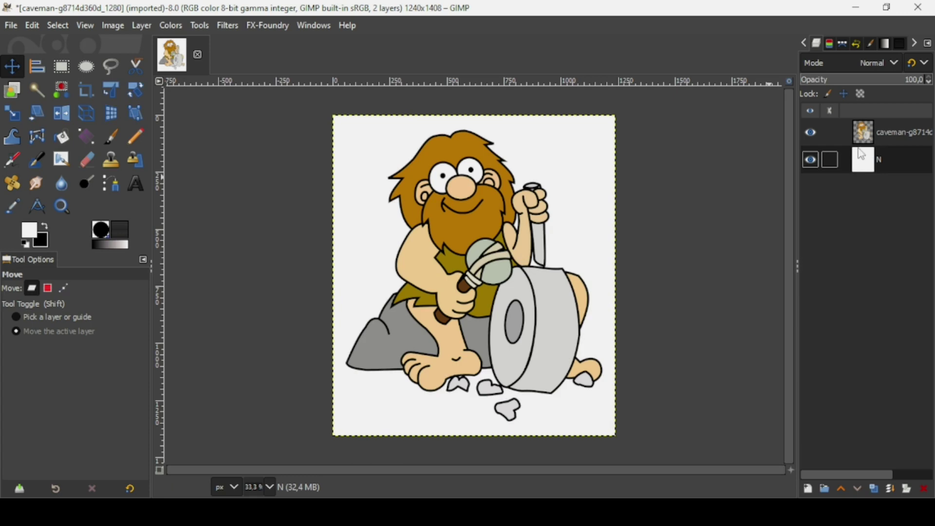
Merge the caveman layer down onto N and duplicate the result as N copy
{"action": "left_click", "coordinate": [868, 141]}
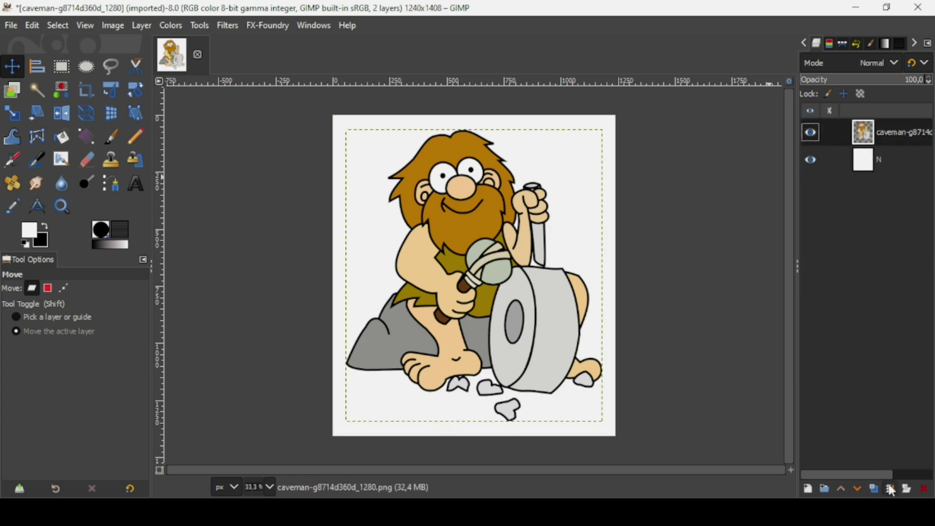
{"action": "left_click", "coordinate": [891, 489]}
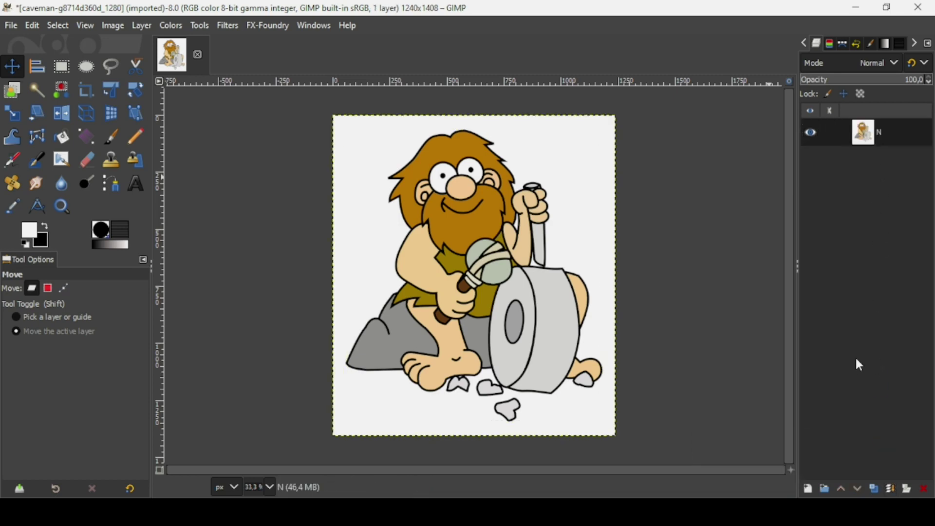
{"action": "left_click", "coordinate": [876, 490]}
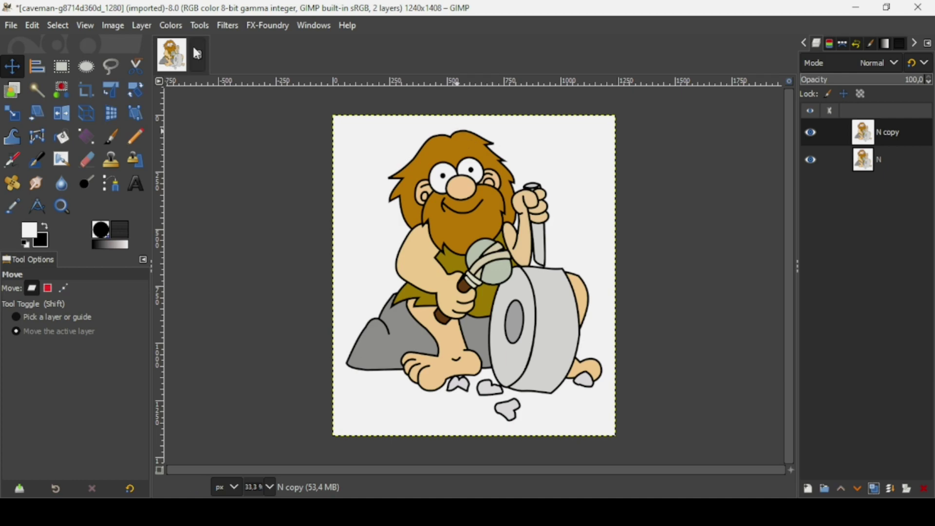
Desaturate N copy in Value (HSV) mode, after briefly comparing it with Luminance
{"action": "left_click", "coordinate": [175, 26]}
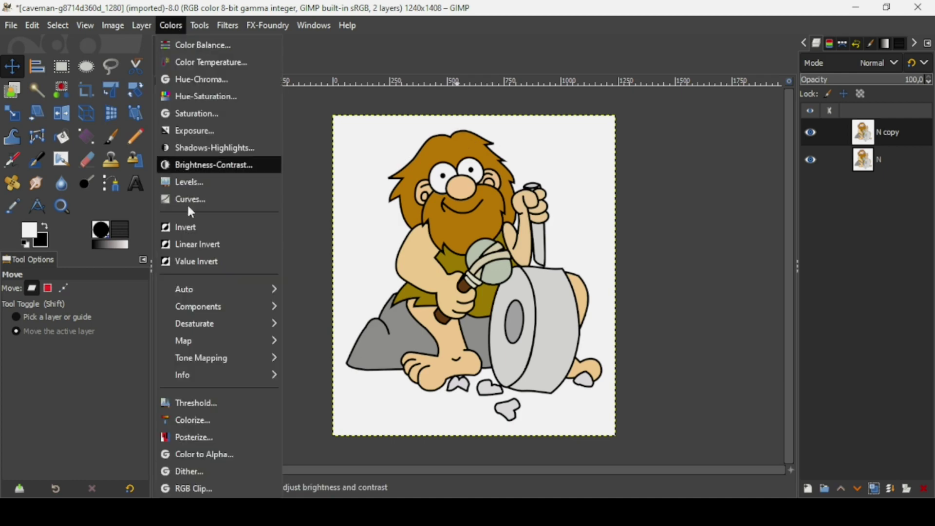
{"action": "mouse_move", "coordinate": [211, 330]}
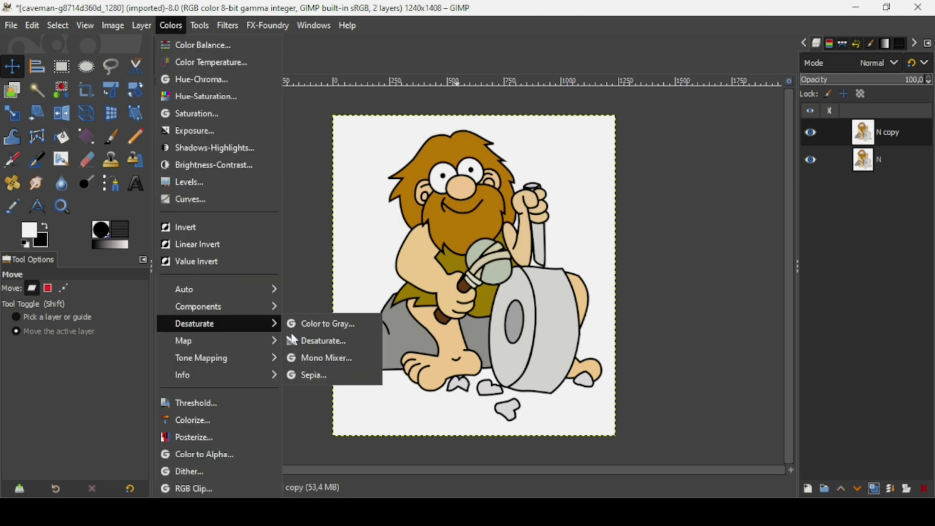
{"action": "left_click", "coordinate": [324, 343]}
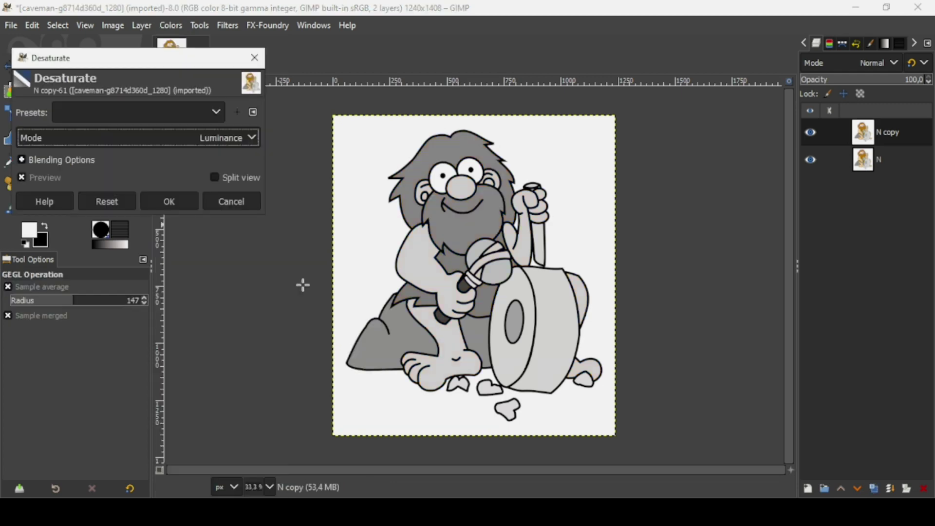
{"action": "left_click", "coordinate": [224, 136]}
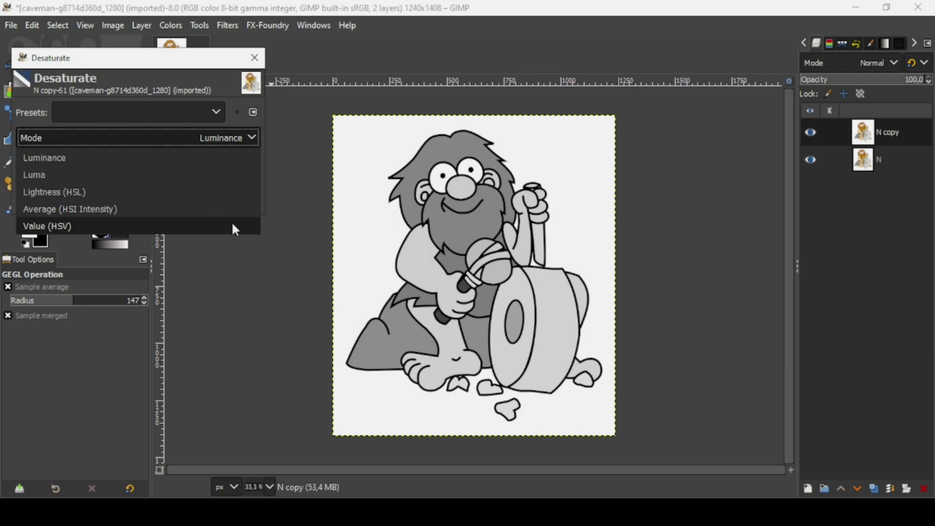
{"action": "left_click", "coordinate": [236, 227]}
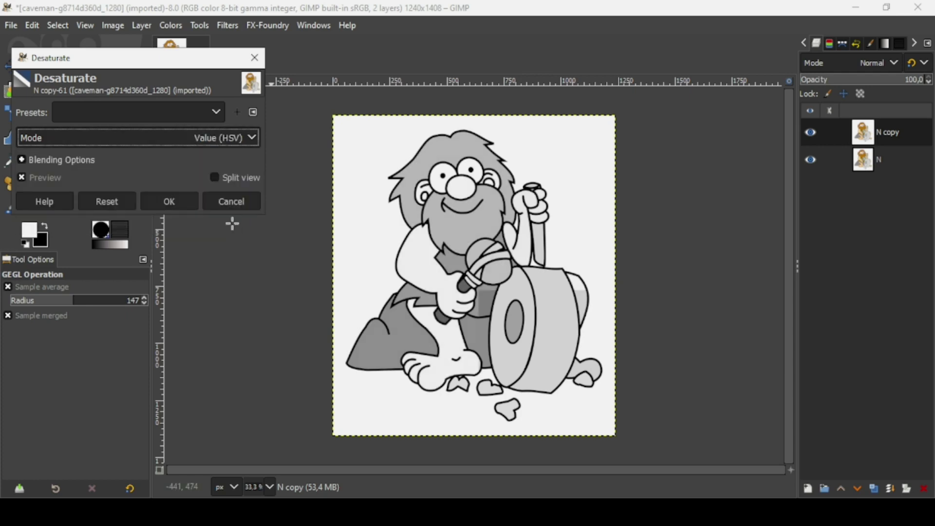
{"action": "left_click", "coordinate": [240, 139]}
{"action": "left_click", "coordinate": [208, 158]}
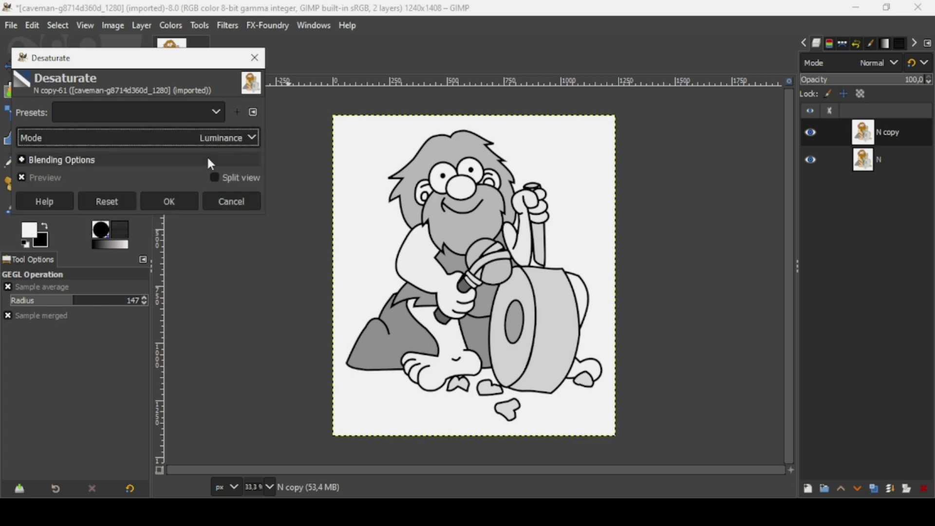
{"action": "left_click", "coordinate": [213, 138]}
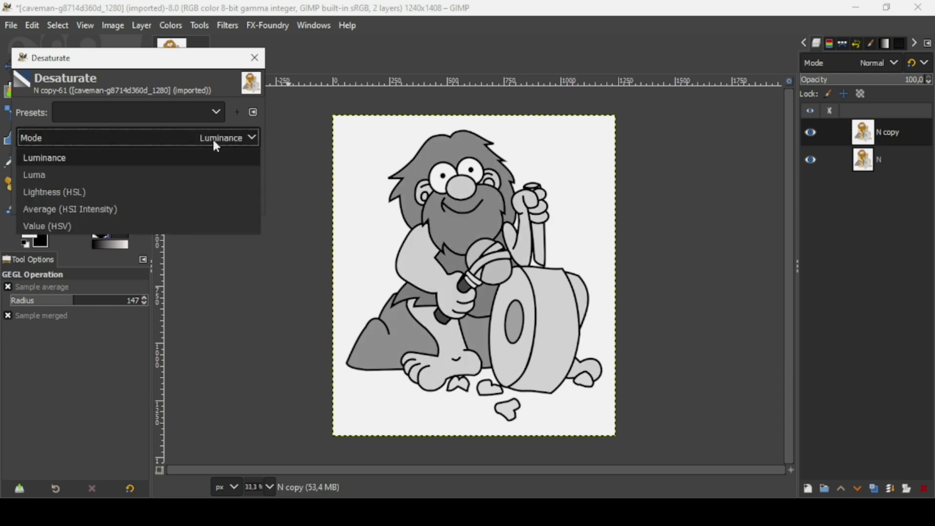
{"action": "left_click", "coordinate": [176, 226]}
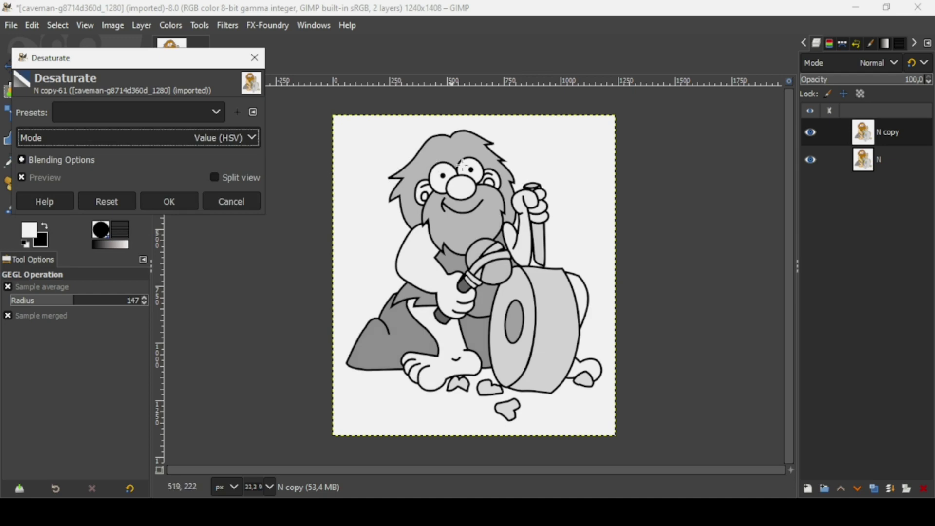
{"action": "left_click", "coordinate": [170, 201]}
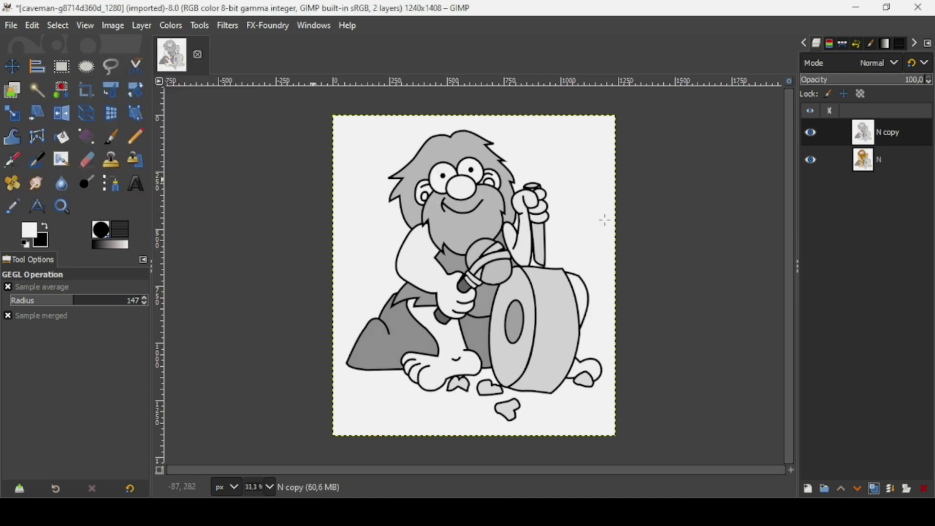
Duplicate the grey N copy as N copy #1 and set its blend mode to Dodge
{"action": "left_click", "coordinate": [876, 488]}
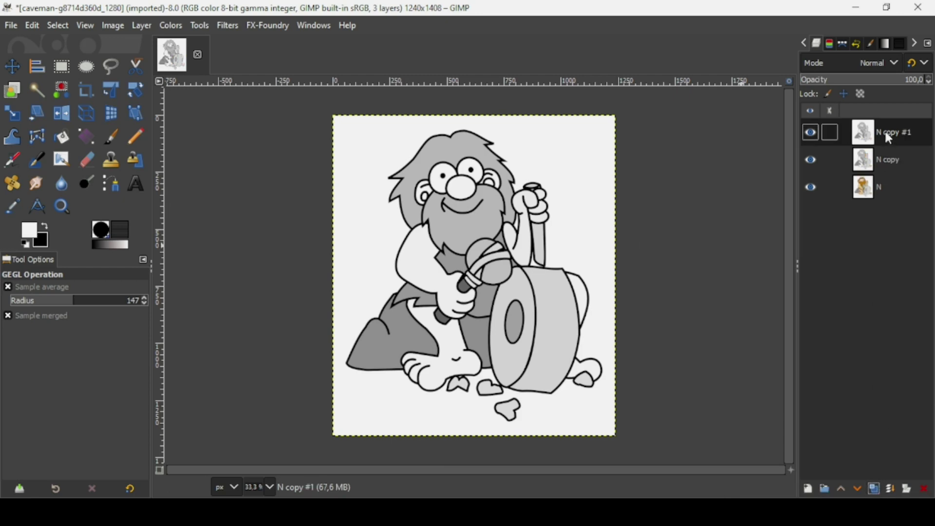
{"action": "left_click", "coordinate": [849, 67]}
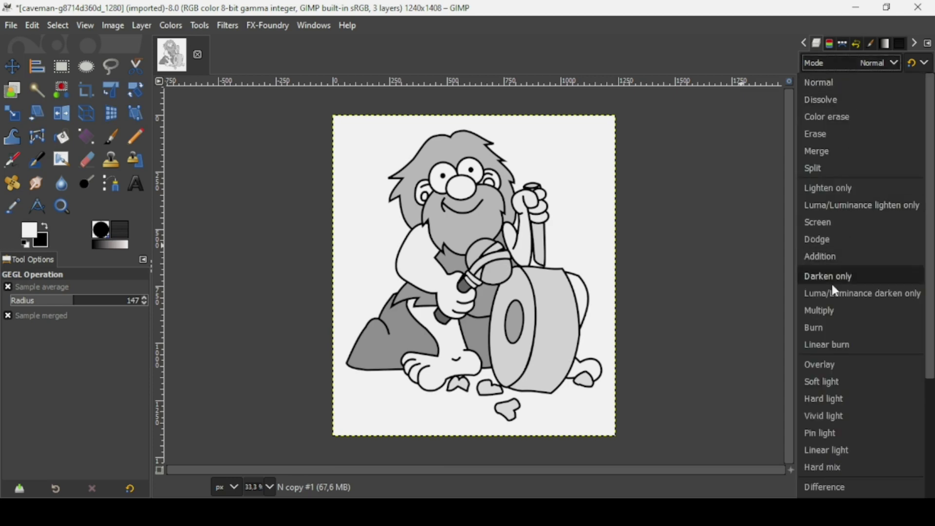
{"action": "left_click", "coordinate": [837, 242]}
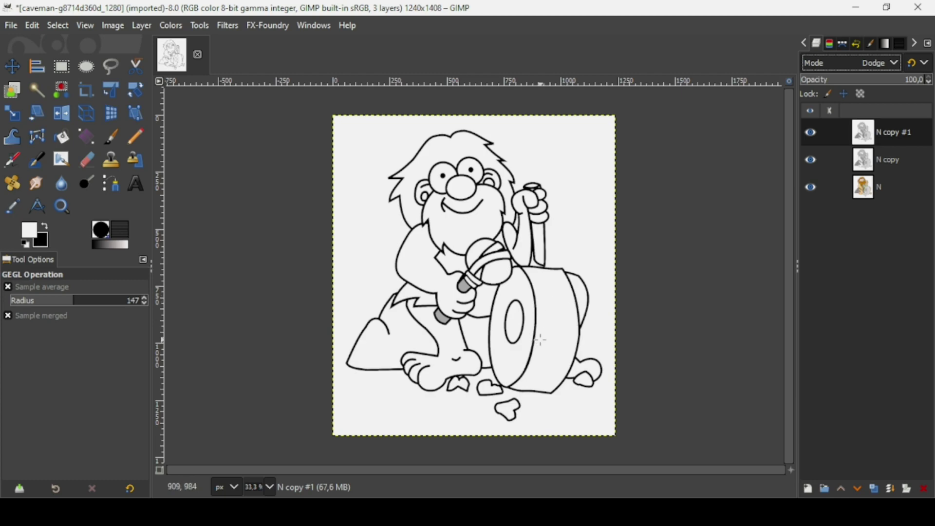
{"action": "scroll", "coordinate": [464, 283], "scroll_direction": "up", "scroll_amount": 2}
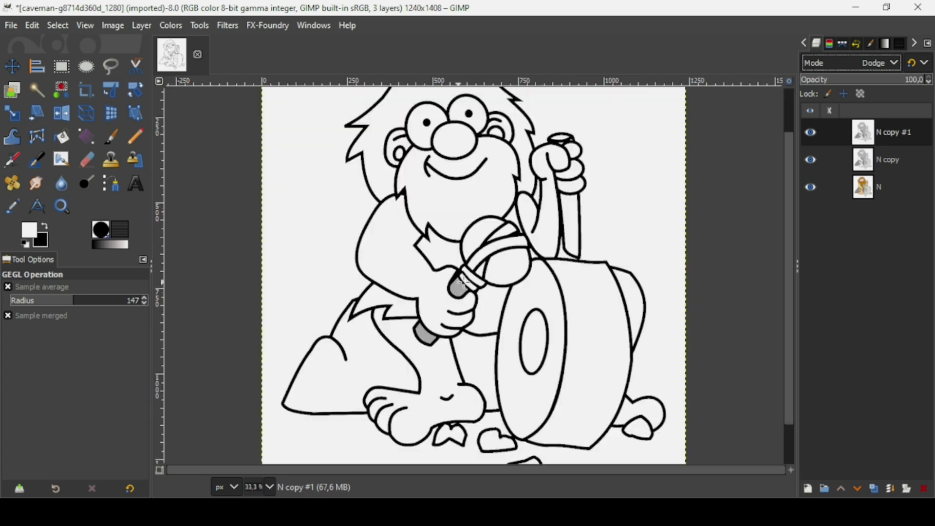
{"action": "scroll", "coordinate": [463, 282], "scroll_direction": "up", "scroll_amount": 1}
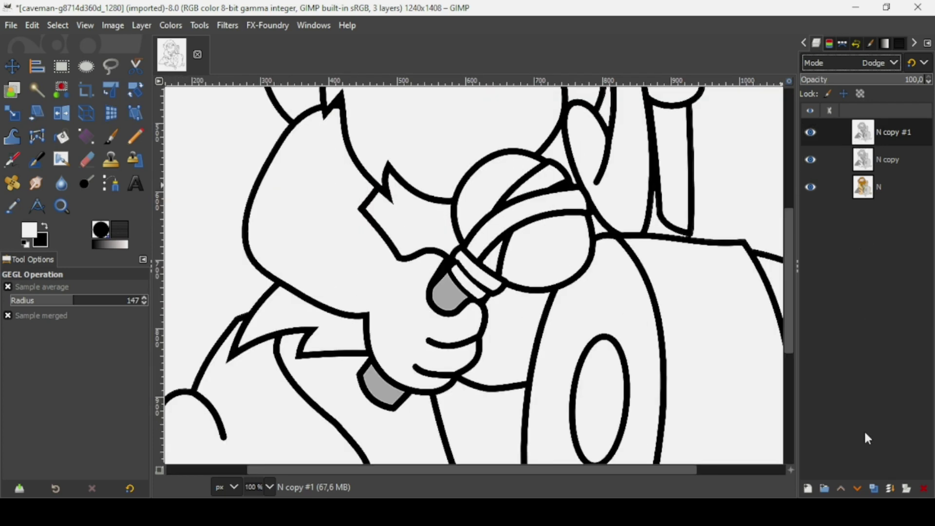
Duplicate the dodged layer and create a merged Visible layer with New from Visible
{"action": "left_click", "coordinate": [874, 488]}
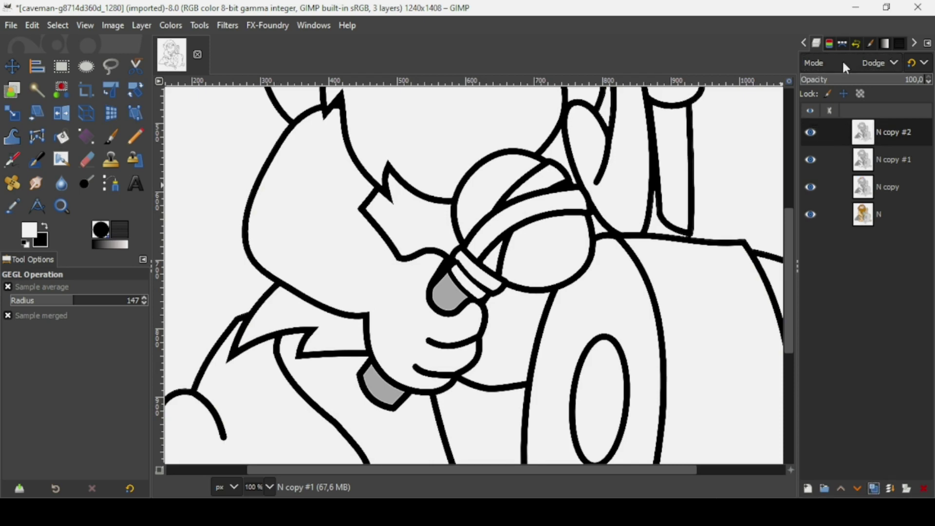
{"action": "right_click", "coordinate": [867, 164]}
{"action": "left_click", "coordinate": [866, 145]}
{"action": "right_click", "coordinate": [866, 145]}
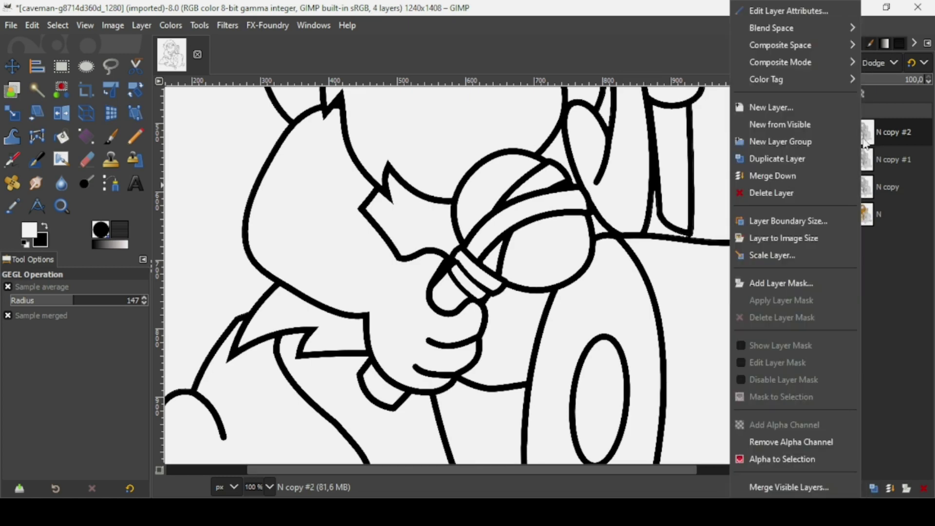
{"action": "left_click", "coordinate": [826, 126]}
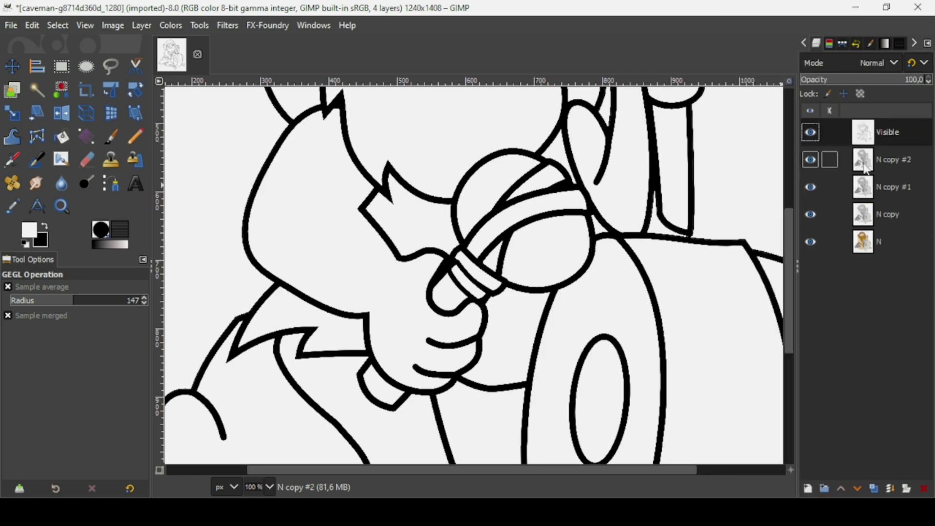
Delete N copy #2, N copy #1 and N copy, leaving Visible above N selected
{"action": "left_click", "coordinate": [866, 169]}
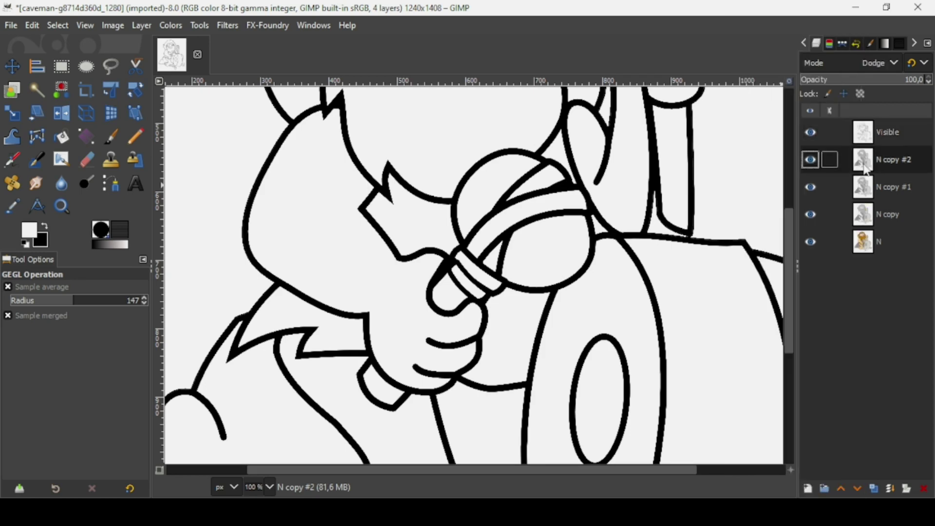
{"action": "double_click", "coordinate": [925, 491]}
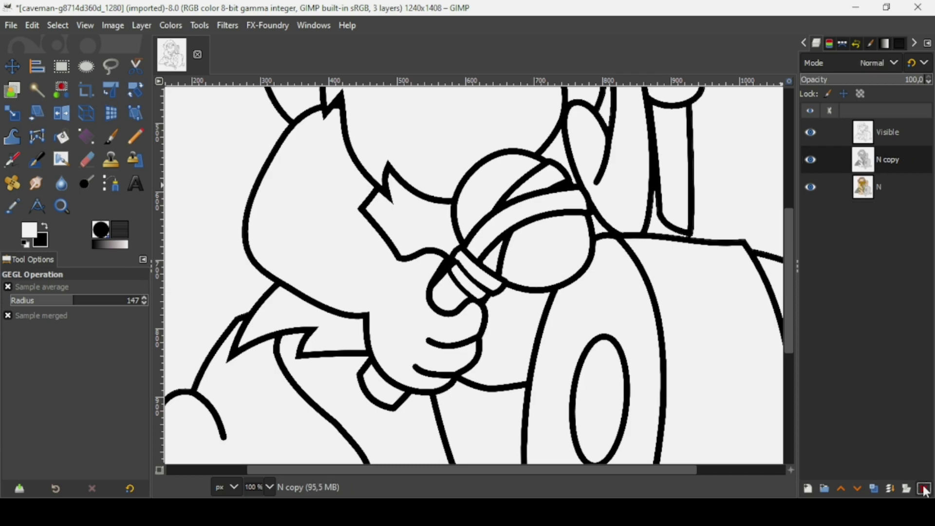
{"action": "left_click", "coordinate": [926, 491]}
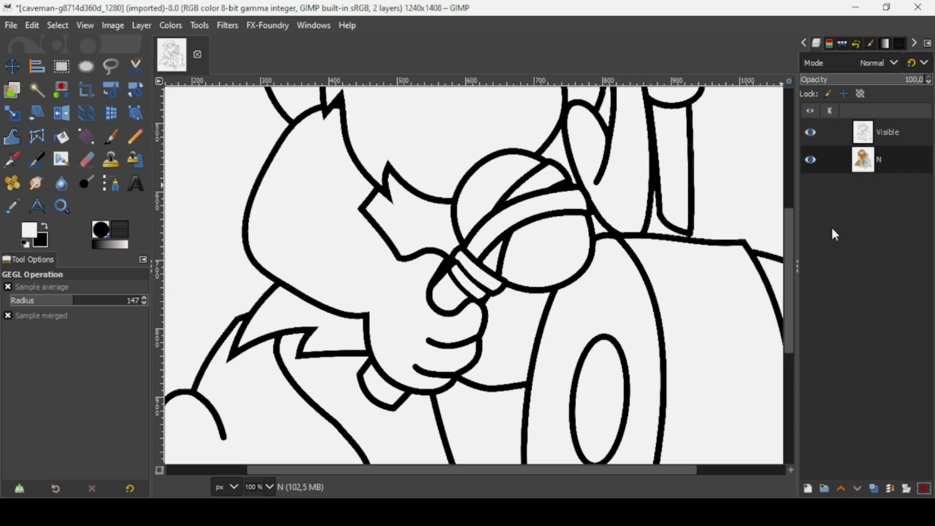
{"action": "left_click", "coordinate": [811, 133]}
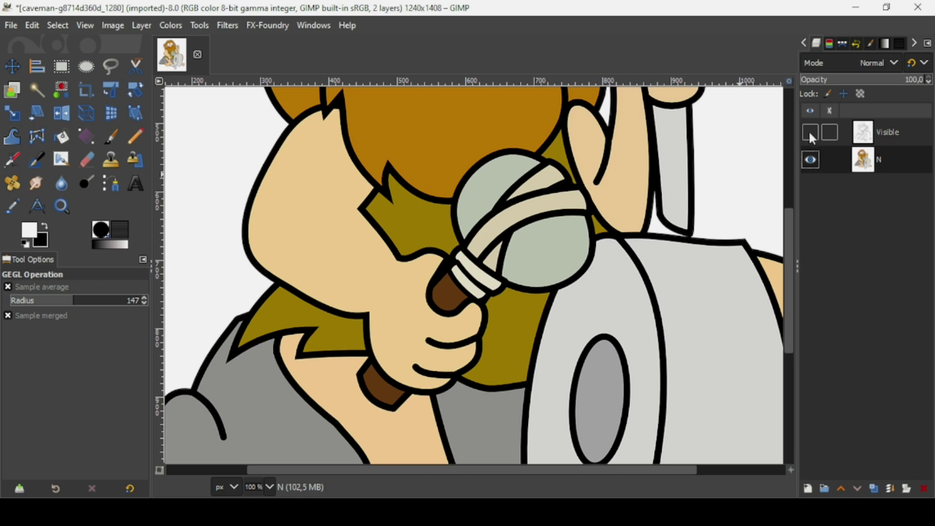
{"action": "left_click", "coordinate": [810, 133]}
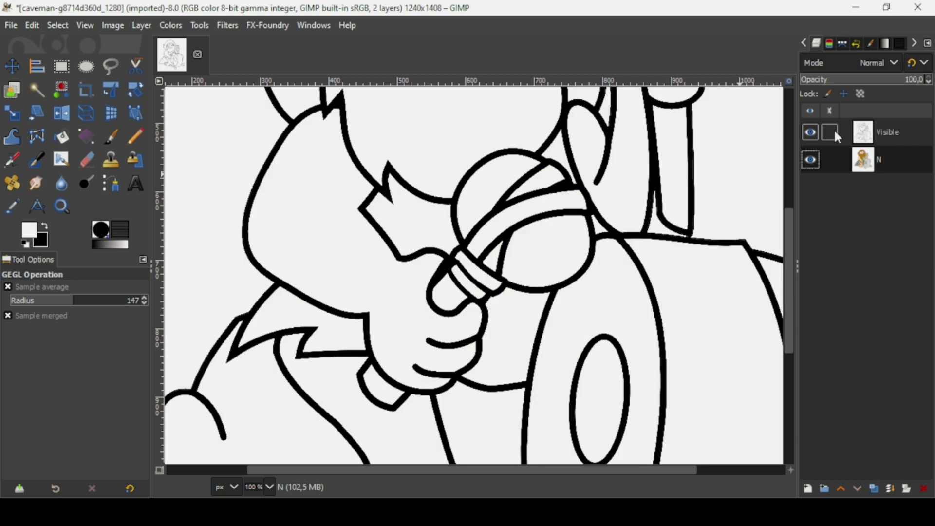
{"action": "left_click", "coordinate": [859, 134]}
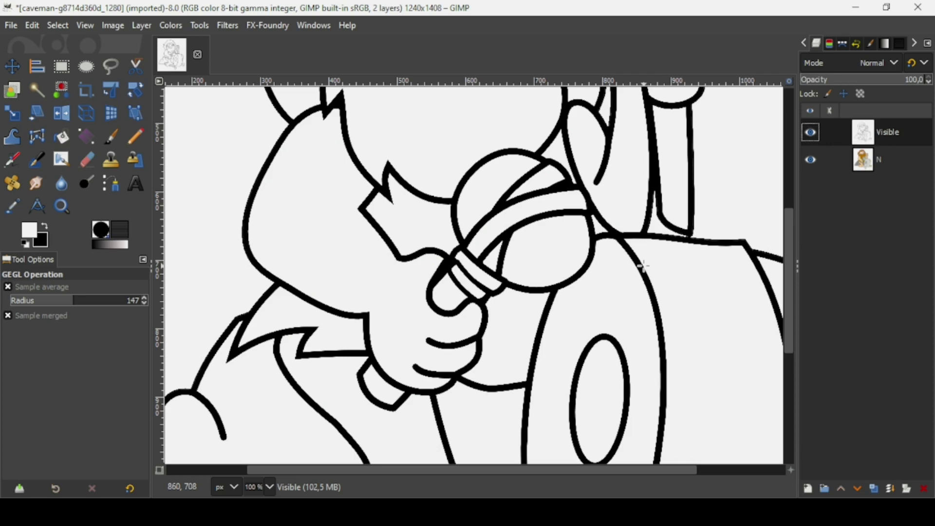
{"action": "scroll", "coordinate": [643, 265], "scroll_direction": "up", "scroll_amount": 1}
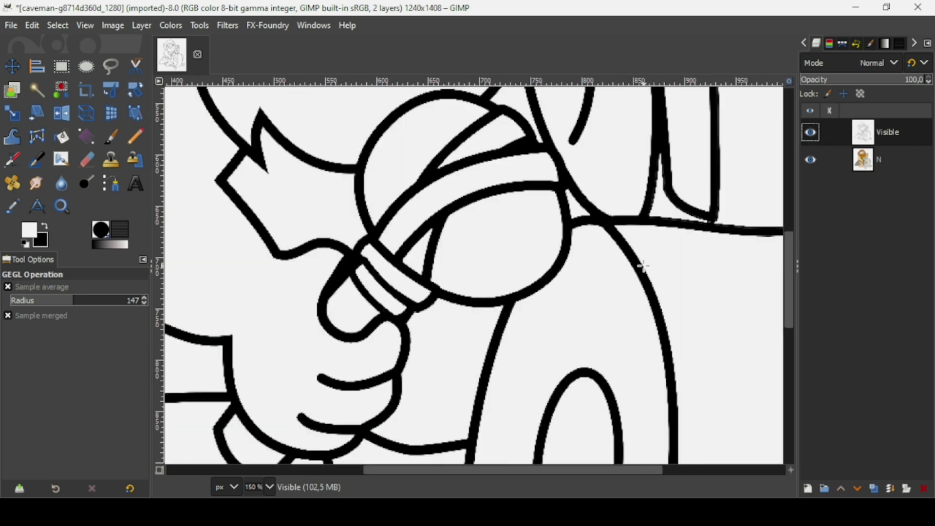
{"action": "scroll", "coordinate": [643, 265], "scroll_direction": "down", "scroll_amount": 1}
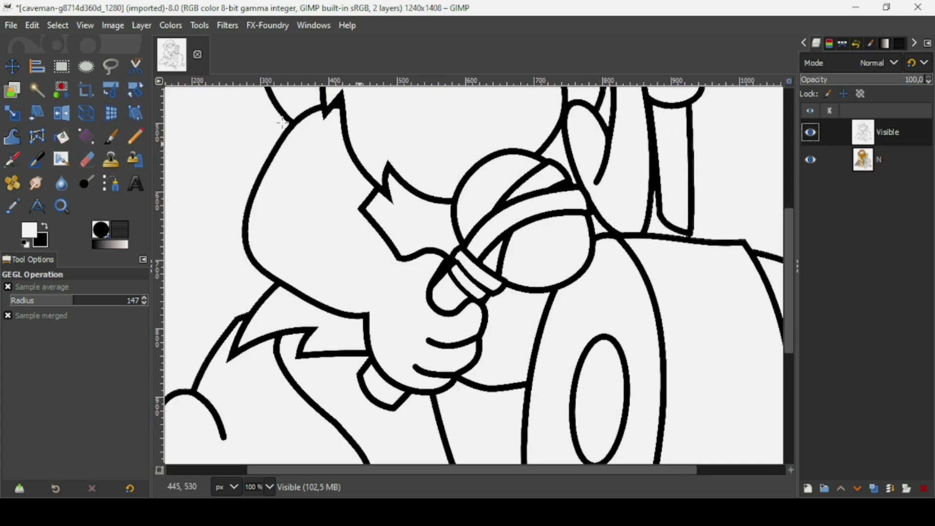
Apply a 127–255 Threshold to the Visible layer and compare it against the colour original
{"action": "left_click", "coordinate": [181, 25]}
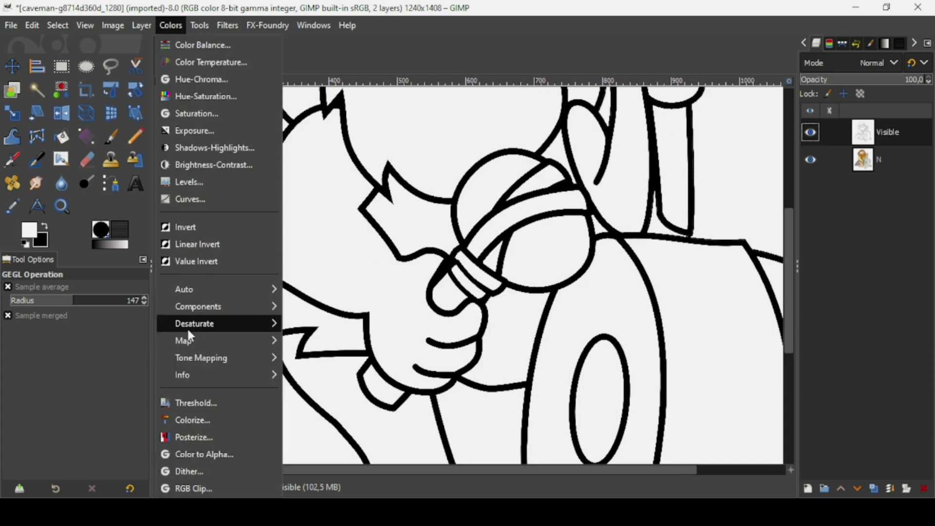
{"action": "left_click", "coordinate": [196, 409]}
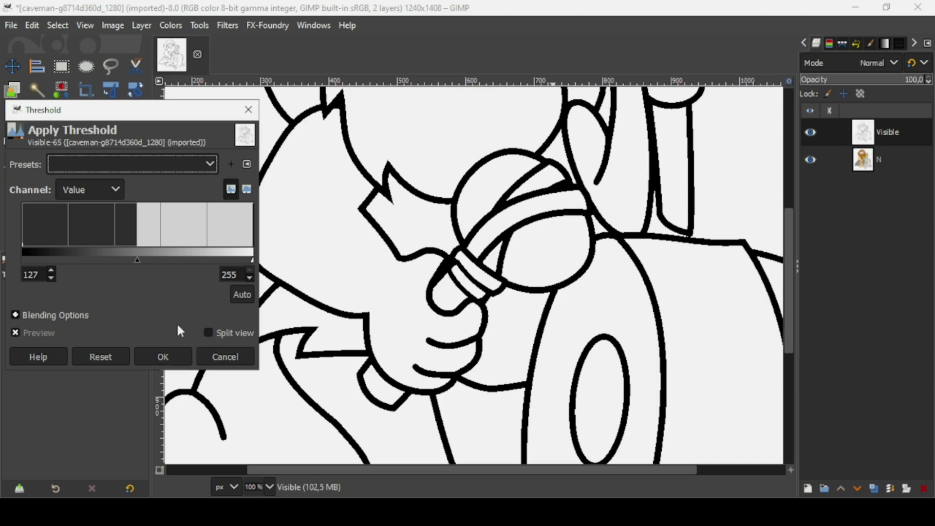
{"action": "left_click", "coordinate": [174, 354]}
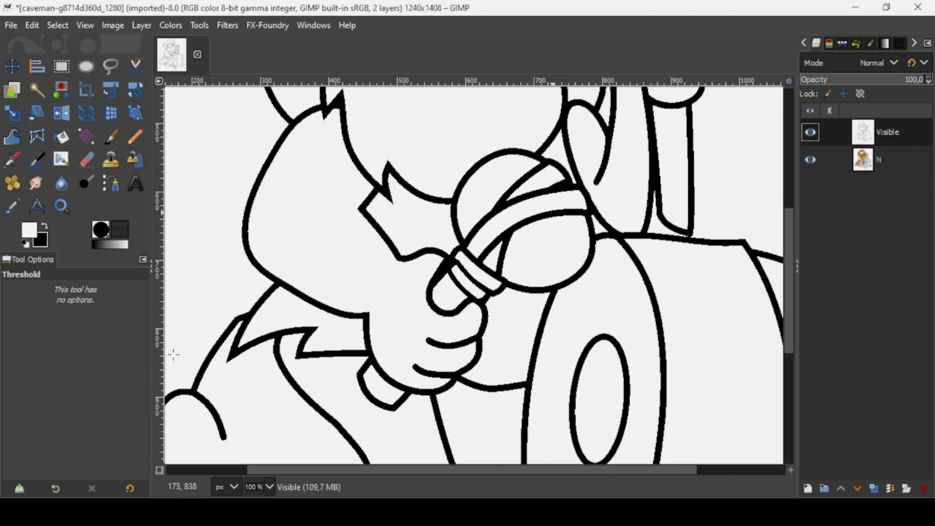
{"action": "key", "text": "minus"}
{"action": "key", "text": "minus"}
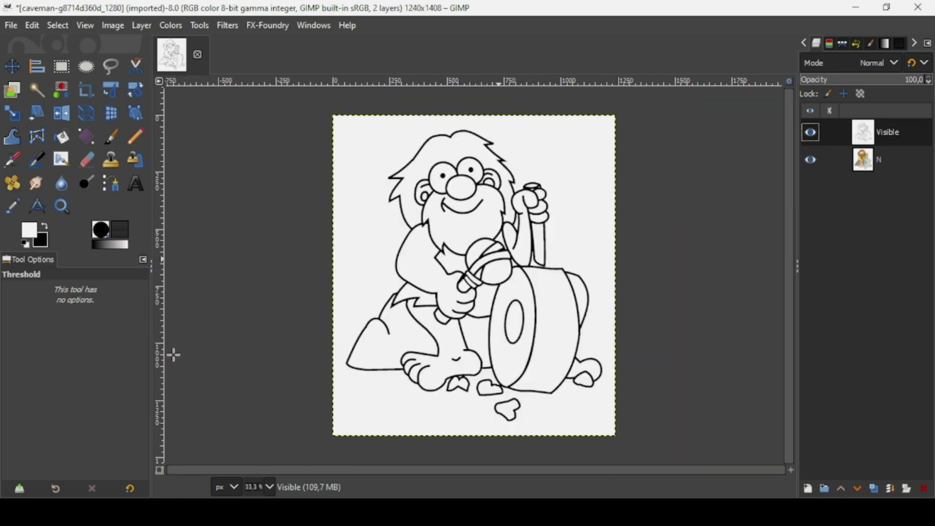
{"action": "left_click", "coordinate": [811, 136]}
{"action": "left_click", "coordinate": [812, 136]}
{"action": "scroll", "coordinate": [464, 265], "scroll_direction": "up", "scroll_amount": 4}
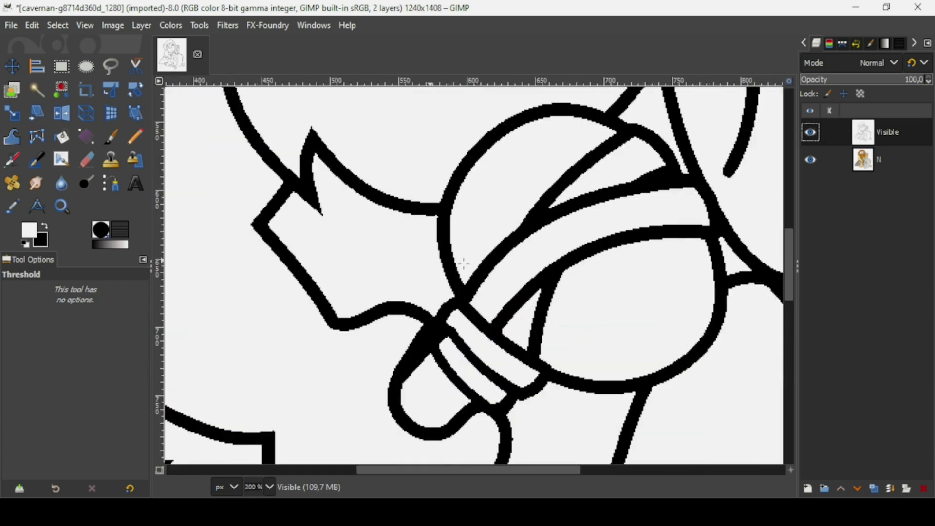
Apply a 2.50-pixel Gaussian Blur to the Visible layer after trying other sizes
{"action": "left_click", "coordinate": [227, 27]}
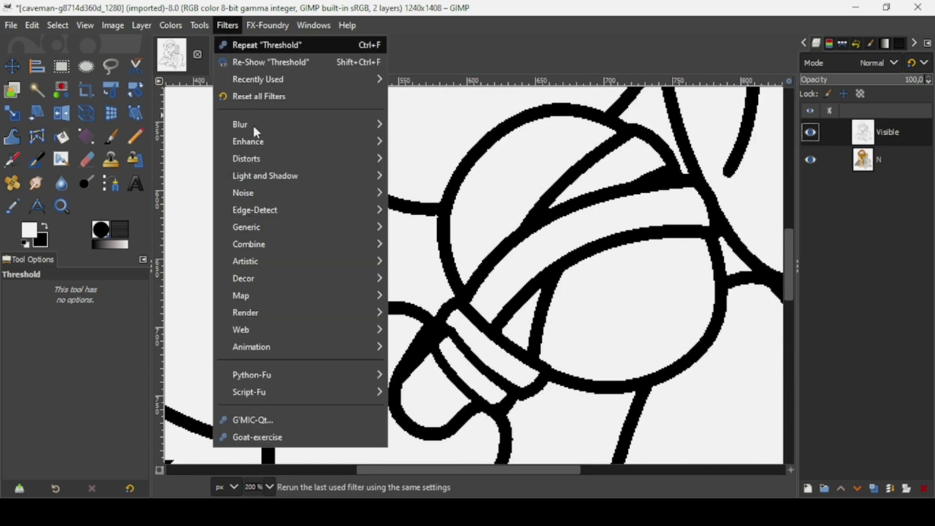
{"action": "mouse_move", "coordinate": [254, 124]}
{"action": "left_click", "coordinate": [453, 141]}
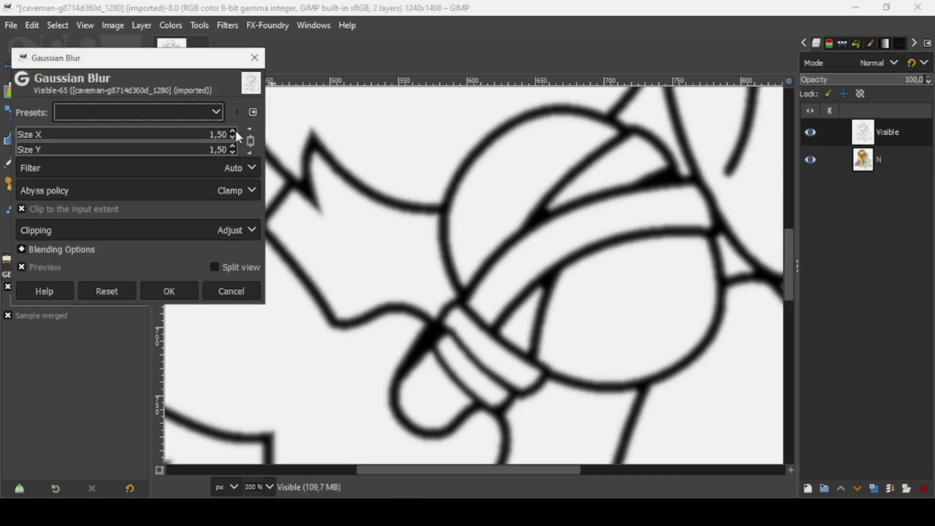
{"action": "left_click", "coordinate": [234, 131]}
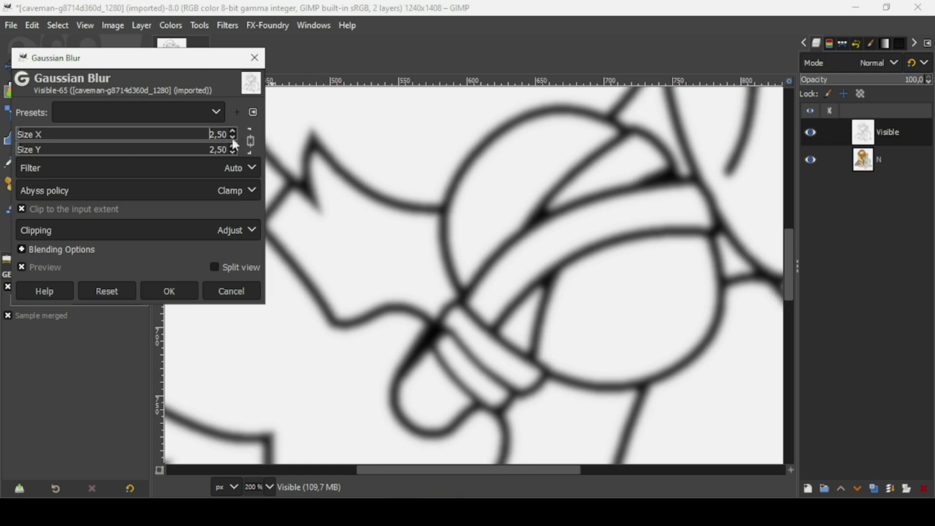
{"action": "left_click", "coordinate": [112, 144]}
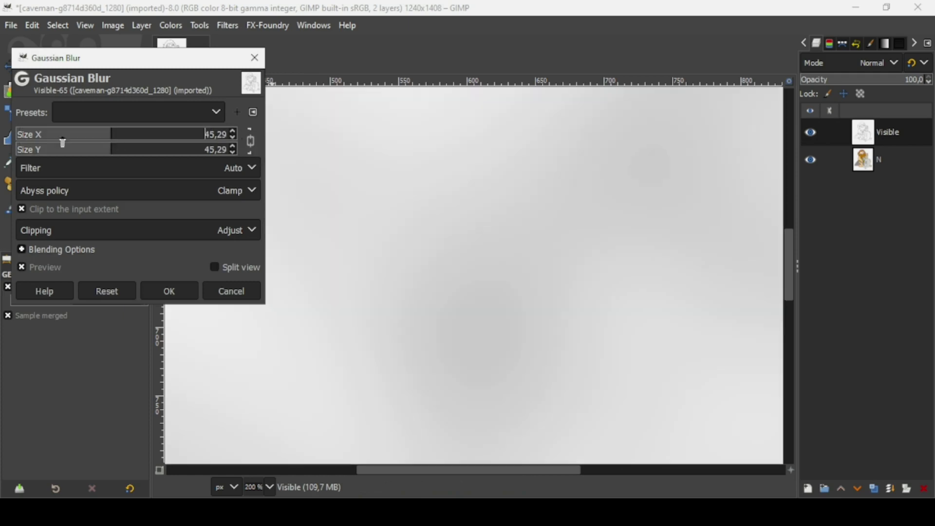
{"action": "left_click", "coordinate": [27, 142]}
{"action": "left_click_drag", "start_coordinate": [26, 143], "coordinate": [54, 138]}
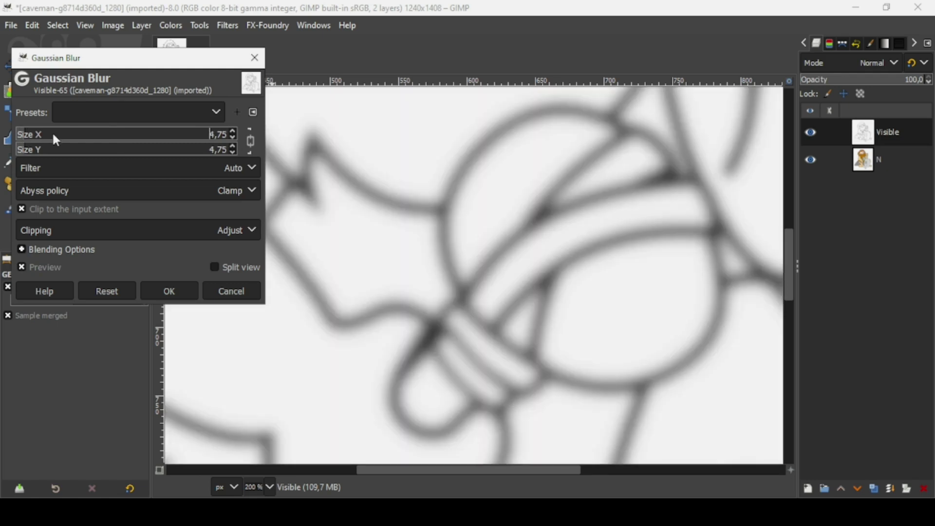
{"action": "left_click", "coordinate": [108, 291]}
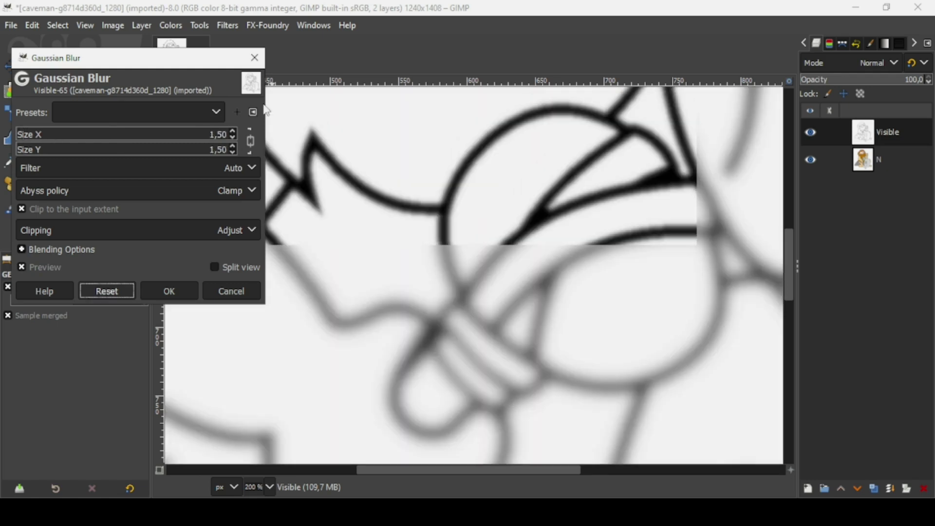
{"action": "left_click", "coordinate": [233, 131]}
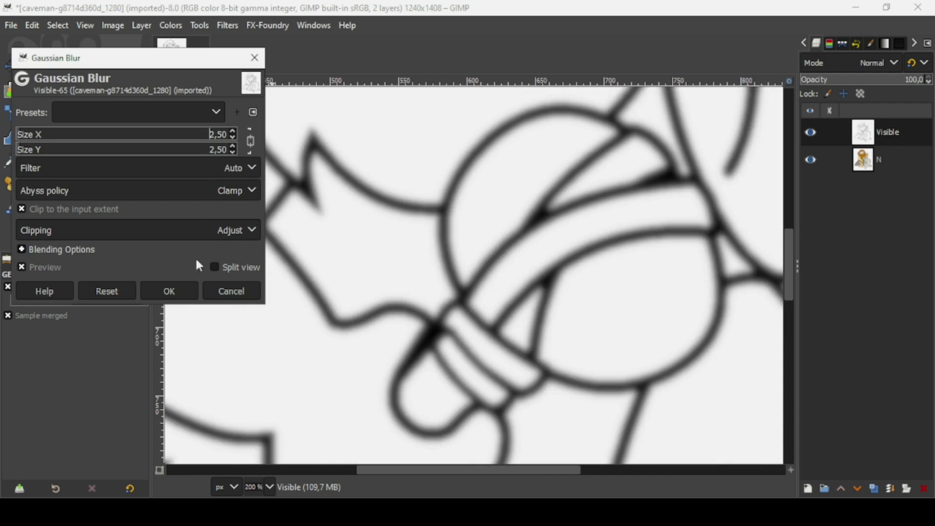
{"action": "left_click", "coordinate": [179, 291]}
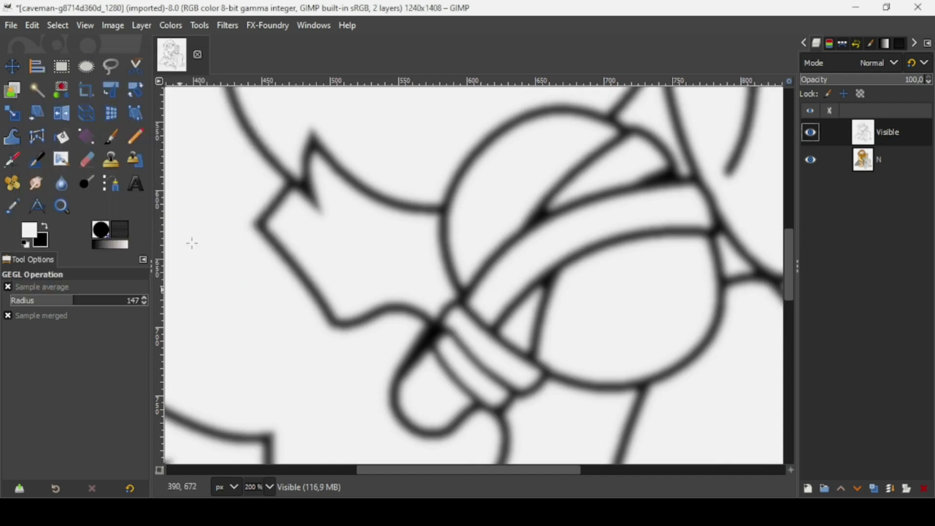
In Curves, drag the black point right and the white point left to about 180
{"action": "left_click", "coordinate": [177, 29]}
{"action": "left_click", "coordinate": [210, 196]}
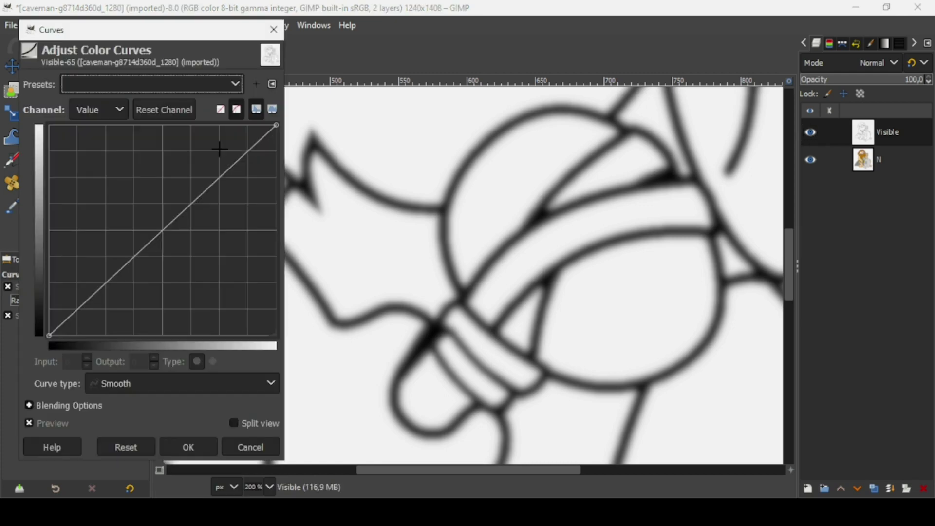
{"action": "left_click_drag", "start_coordinate": [230, 42], "coordinate": [220, 37]}
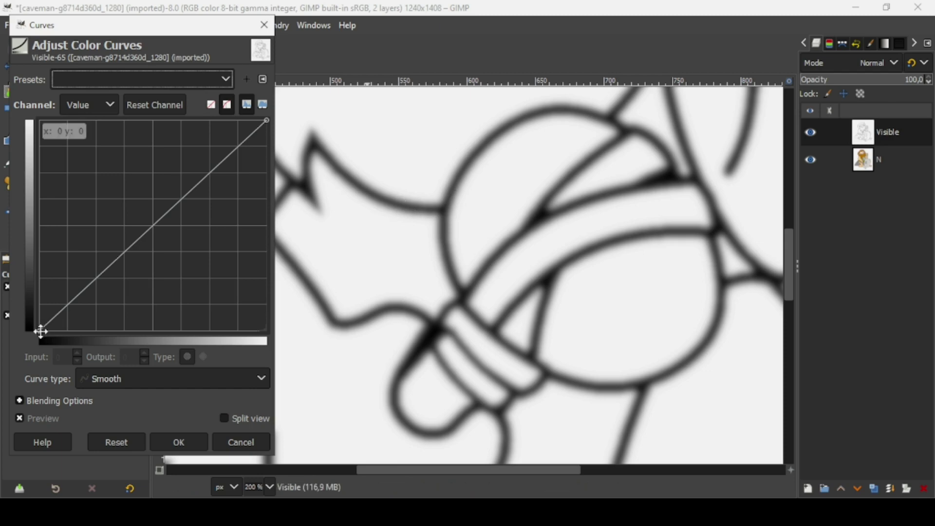
{"action": "left_click_drag", "start_coordinate": [40, 331], "coordinate": [139, 338]}
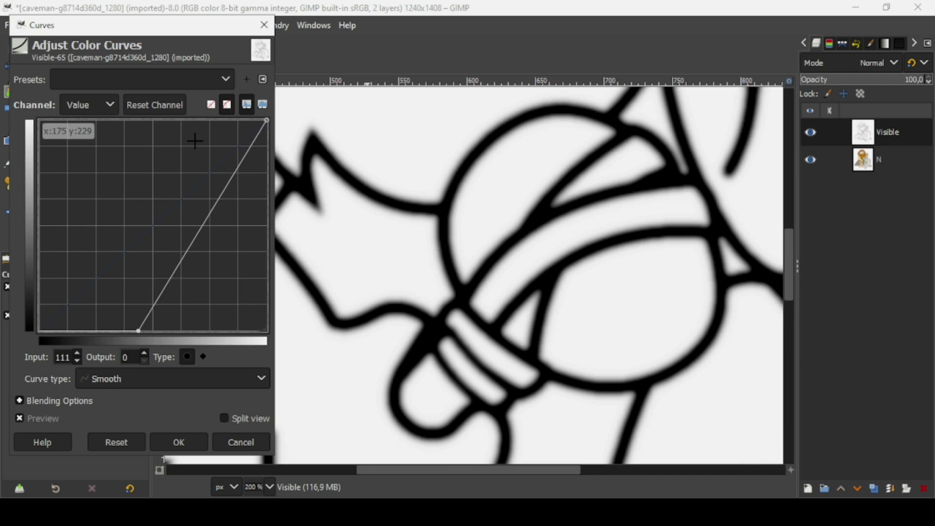
{"action": "left_click_drag", "start_coordinate": [267, 122], "coordinate": [195, 120]}
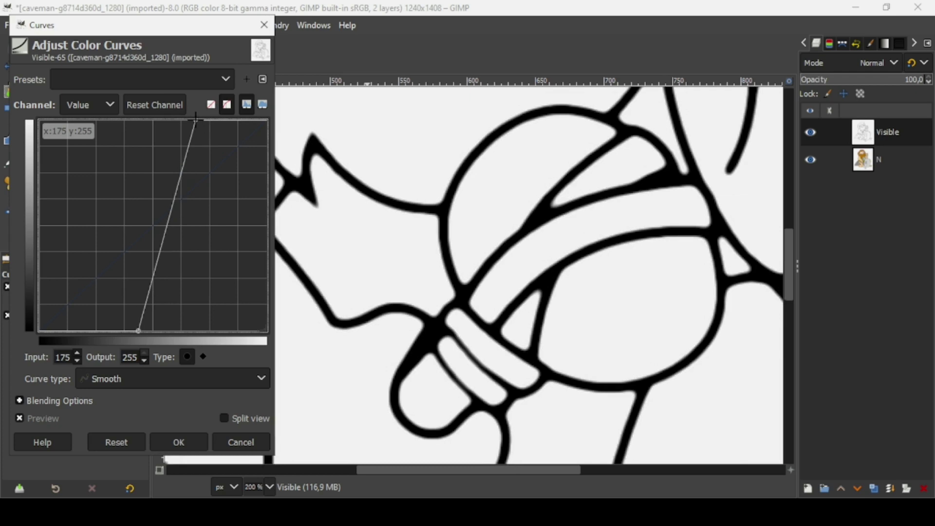
{"action": "left_click_drag", "start_coordinate": [195, 120], "coordinate": [216, 119]}
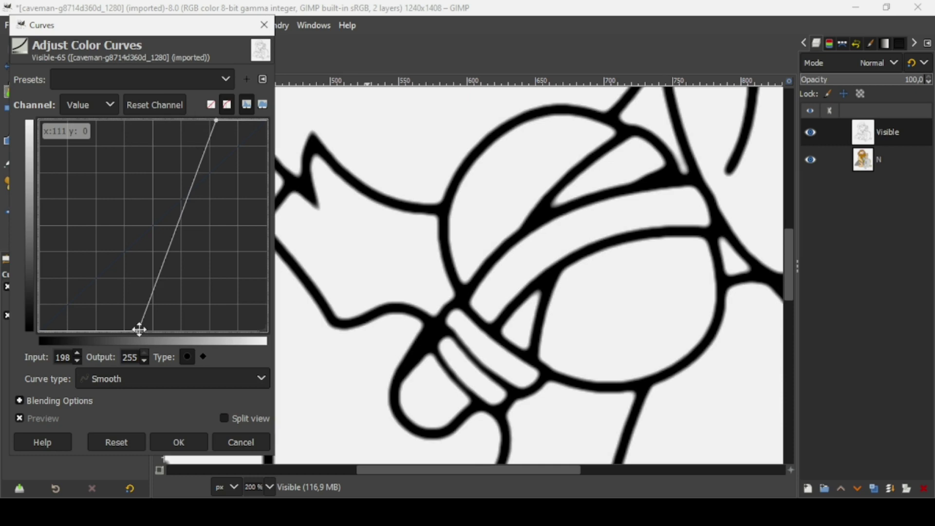
{"action": "left_click_drag", "start_coordinate": [140, 329], "coordinate": [177, 333]}
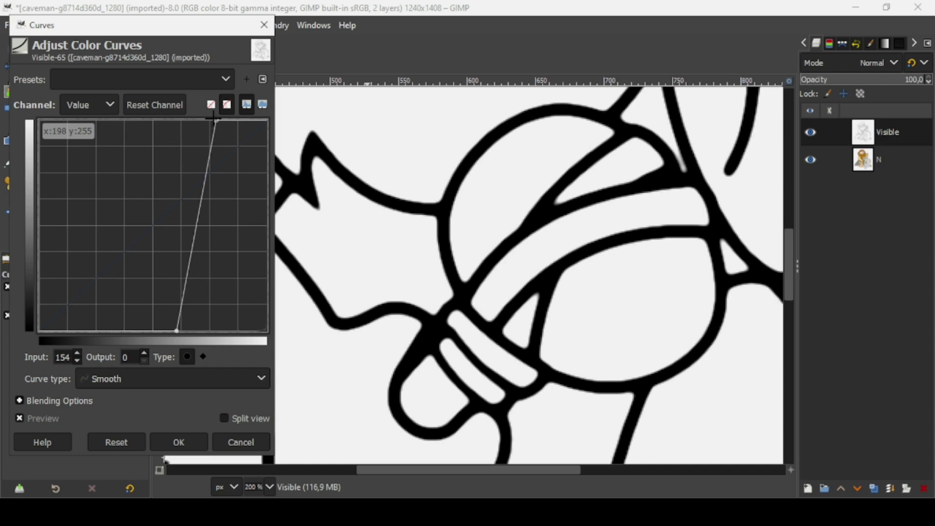
{"action": "left_click_drag", "start_coordinate": [213, 117], "coordinate": [197, 120]}
Set the curve's black point to input 162, compare with preview off, and apply
{"action": "left_click", "coordinate": [525, 9]}
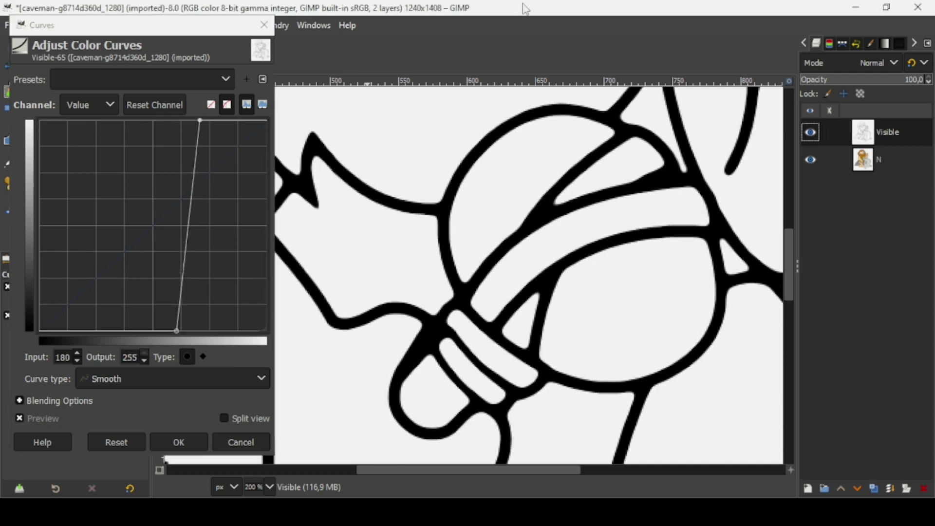
{"action": "key", "text": "1"}
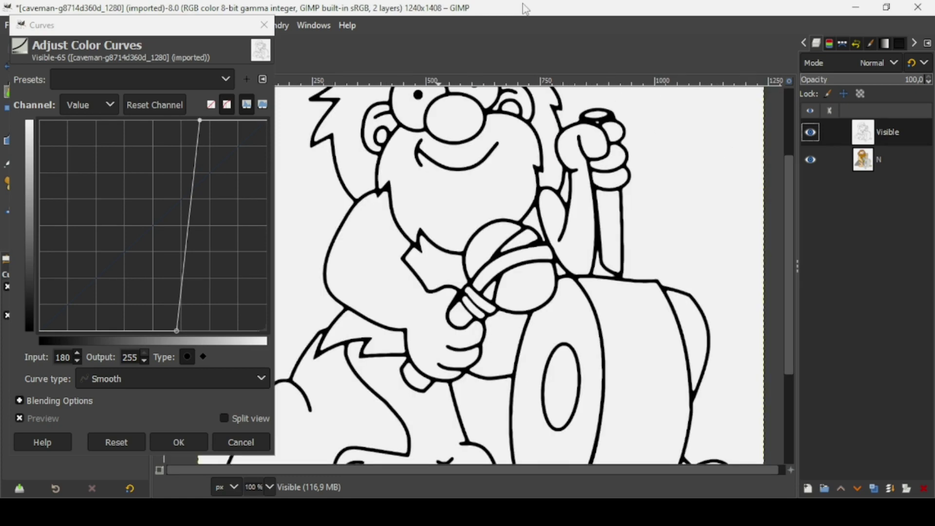
{"action": "key", "text": "shift+2"}
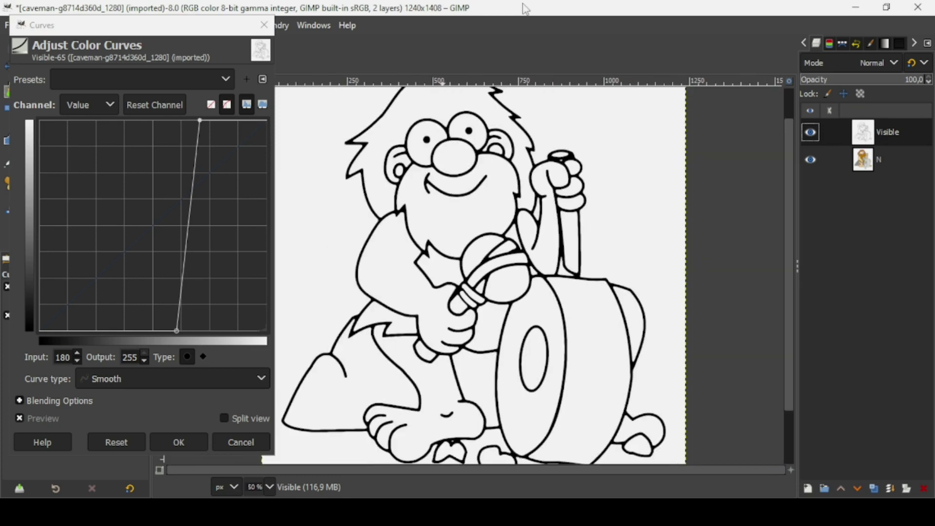
{"action": "key", "text": "minus"}
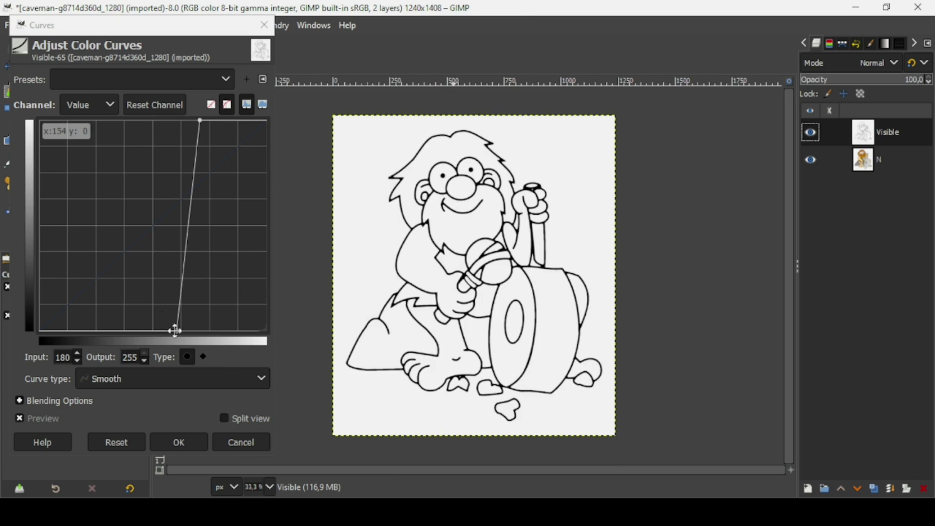
{"action": "left_click_drag", "start_coordinate": [175, 331], "coordinate": [181, 331]}
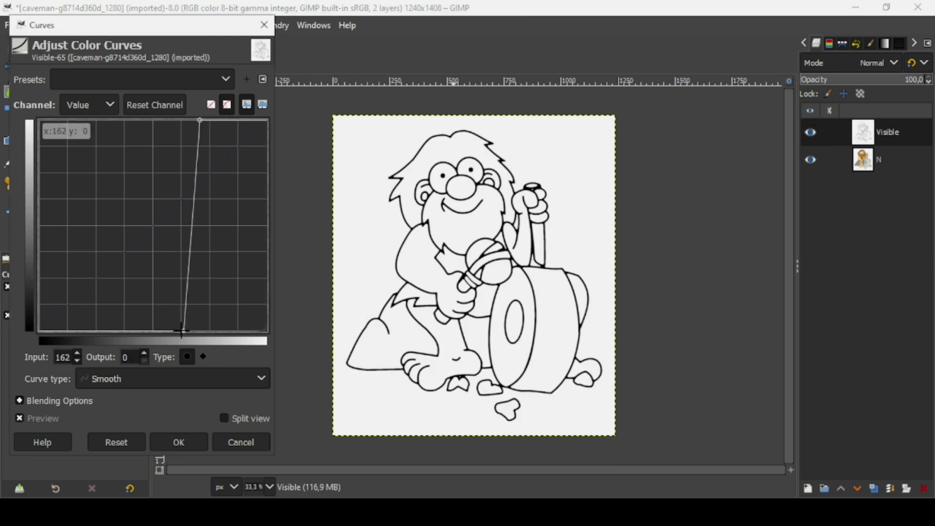
{"action": "left_click", "coordinate": [47, 419]}
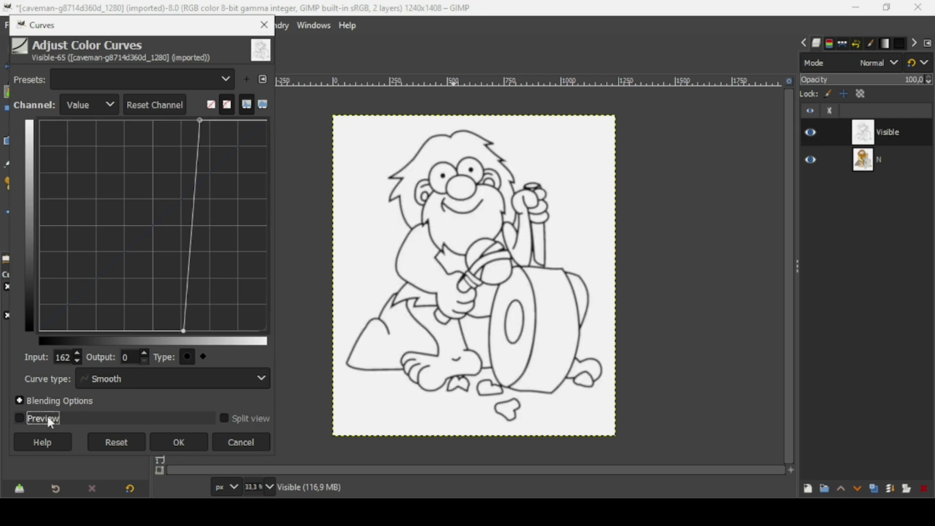
{"action": "left_click", "coordinate": [47, 419]}
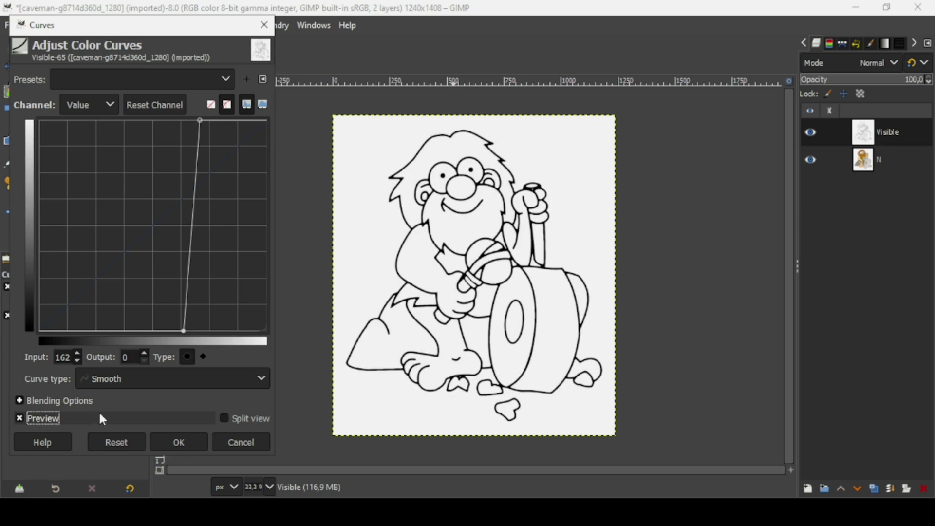
{"action": "left_click", "coordinate": [179, 442]}
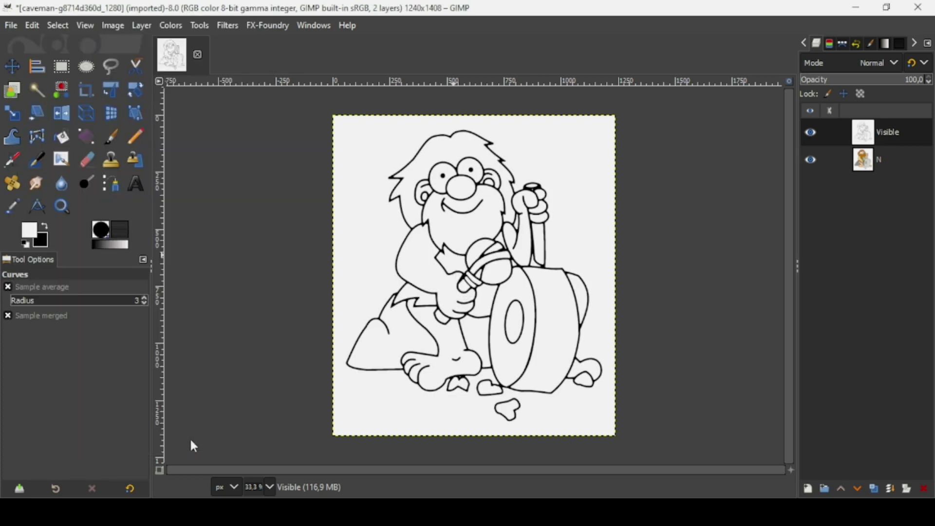
{"action": "left_click", "coordinate": [811, 133]}
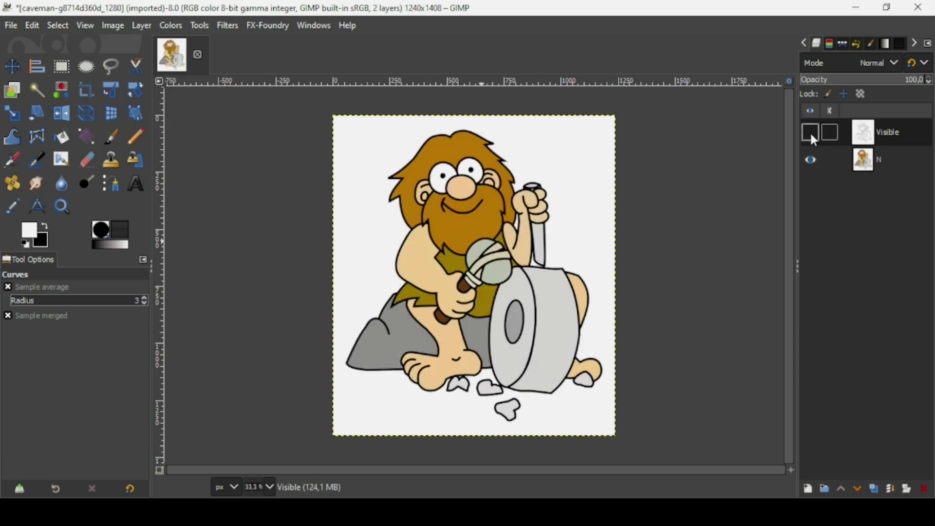
{"action": "left_click", "coordinate": [811, 136]}
{"action": "left_click", "coordinate": [812, 136]}
{"action": "left_click", "coordinate": [811, 135]}
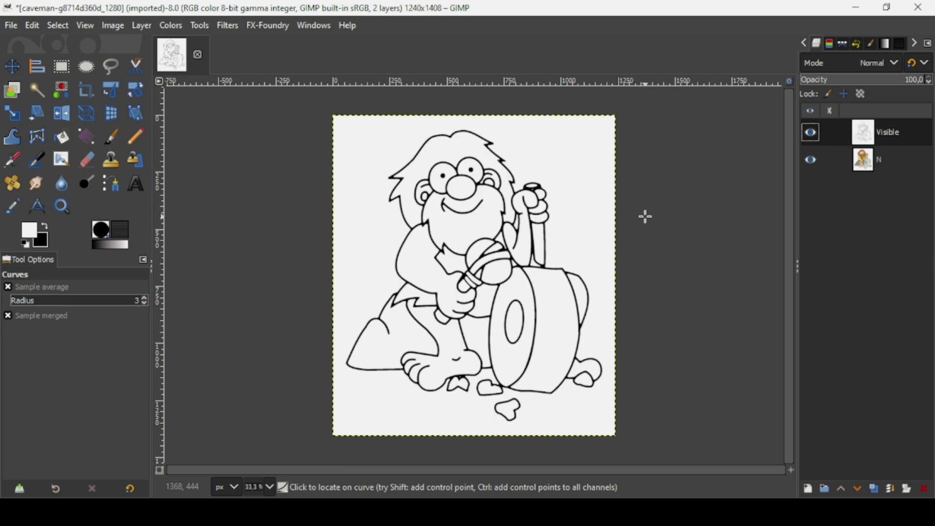